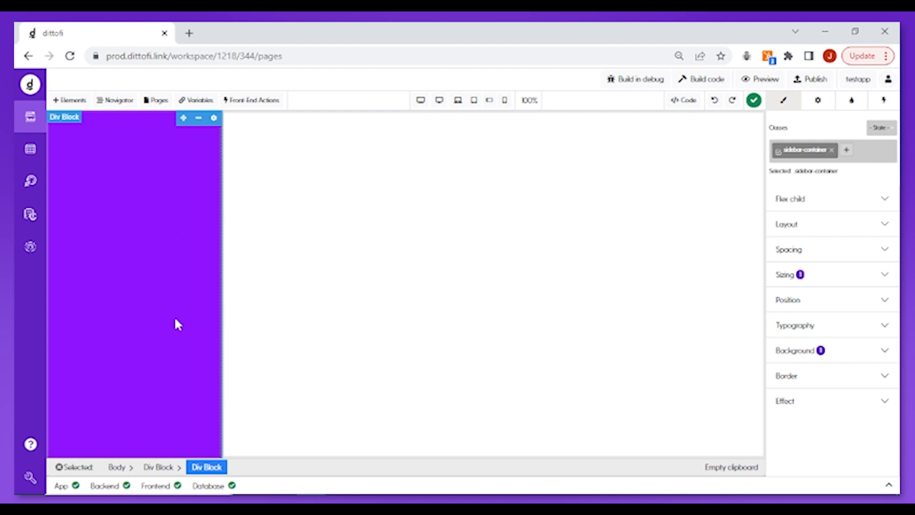
Check how the finished purple sidebar layout looks at the 479px mobile breakpoint
click(505, 109)
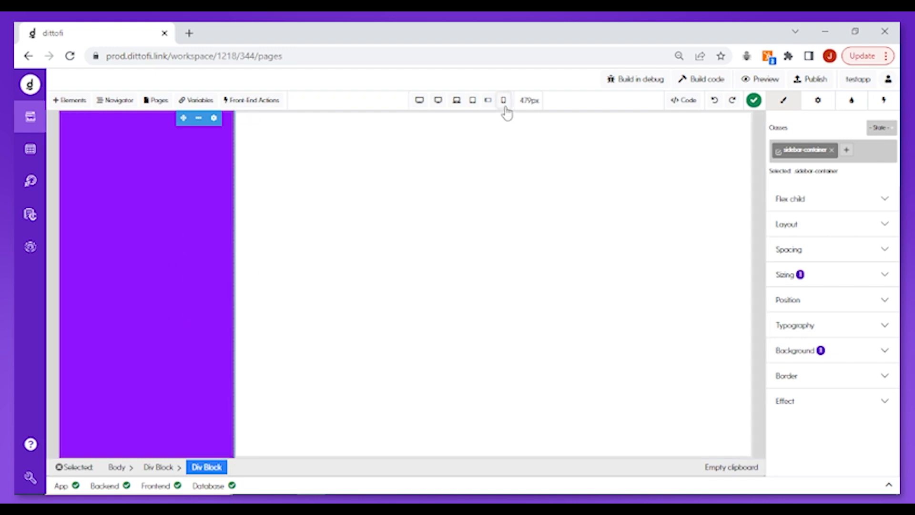
click(475, 262)
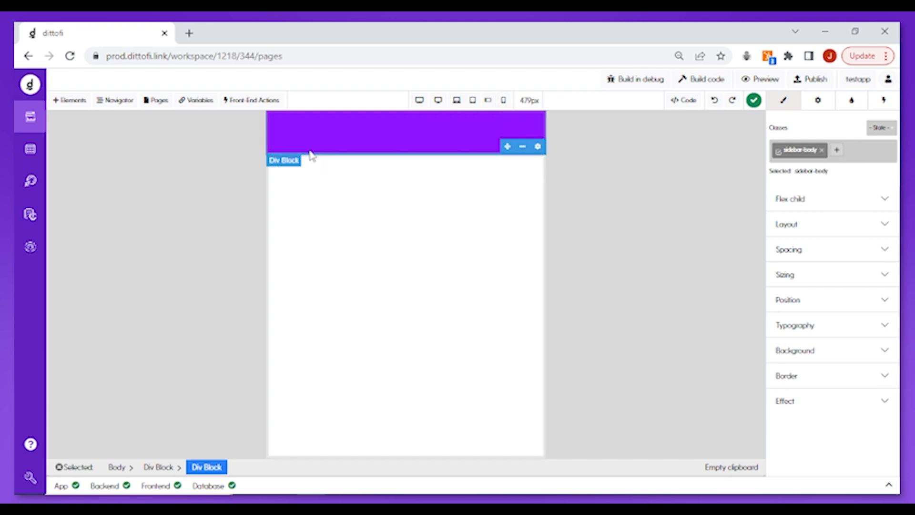
click(414, 147)
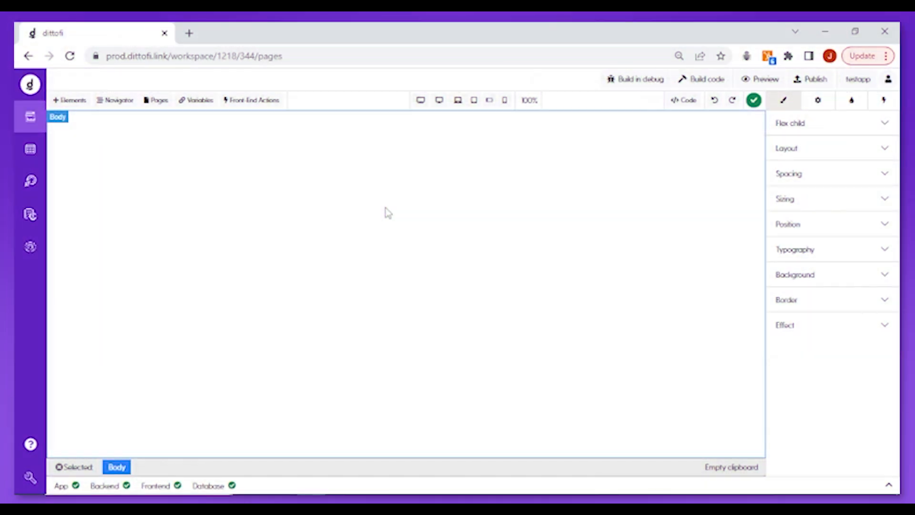
Search the elements for "div" and add a Div Block to the empty page body
click(70, 105)
click(144, 148)
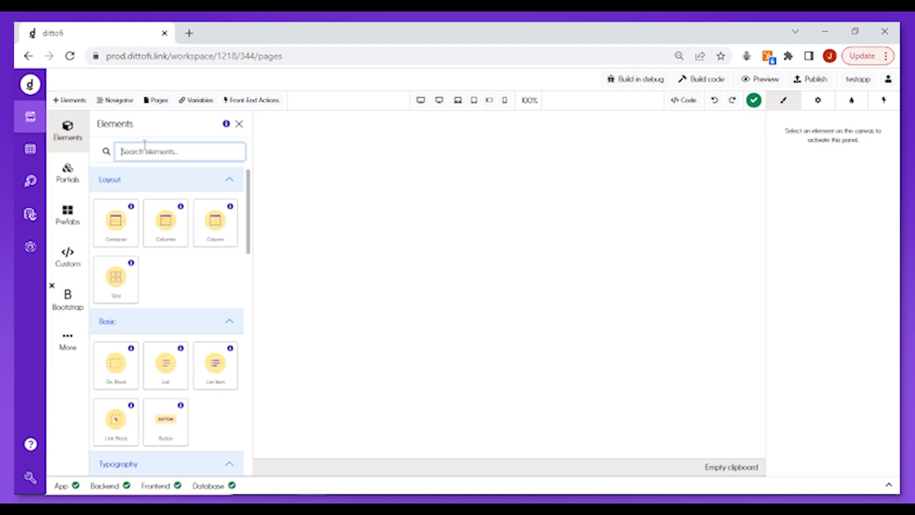
text(div)
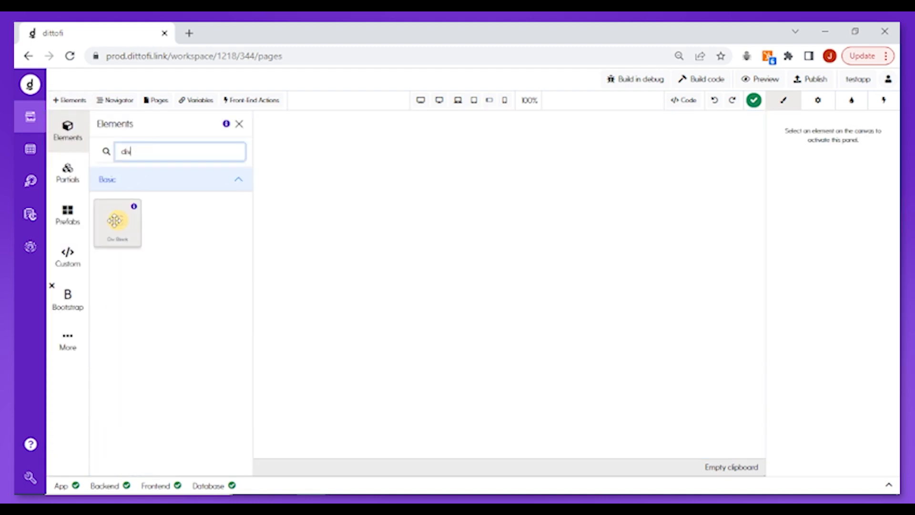
drag(117, 221, 339, 172)
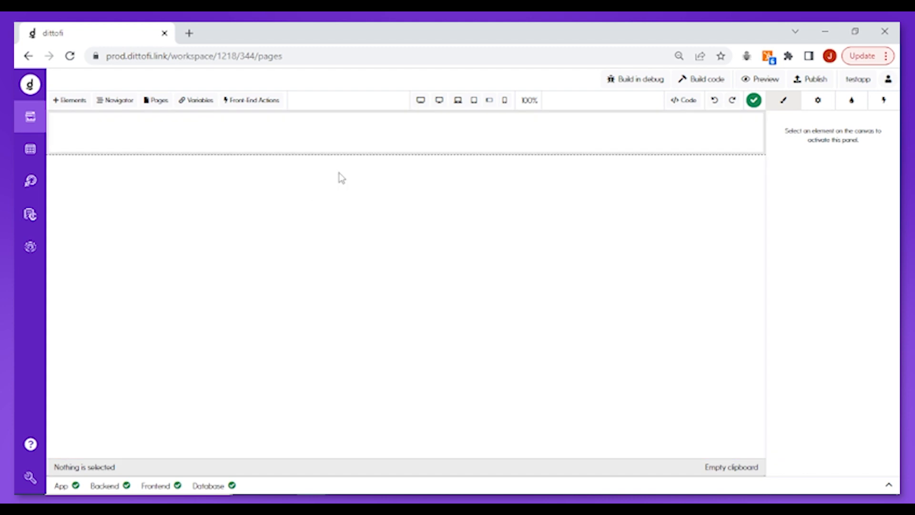
Give the new Div Block the class dashboard-container
click(402, 145)
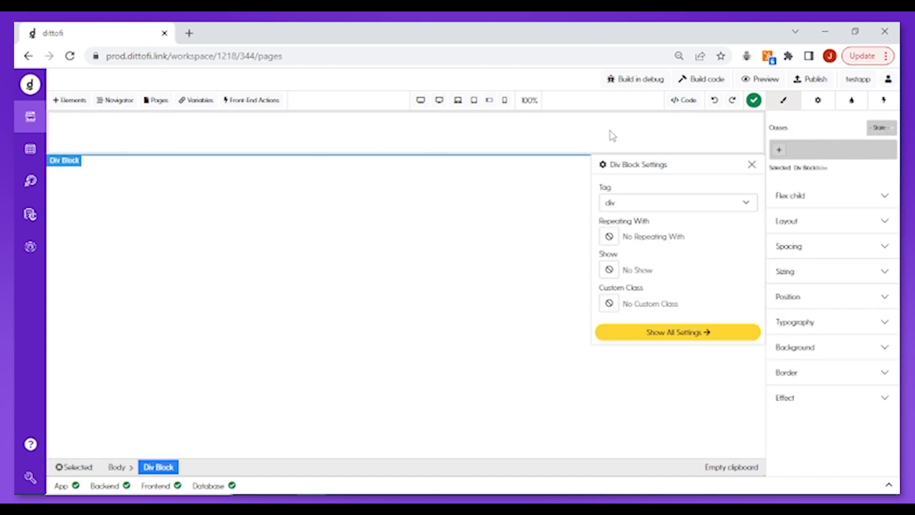
click(778, 151)
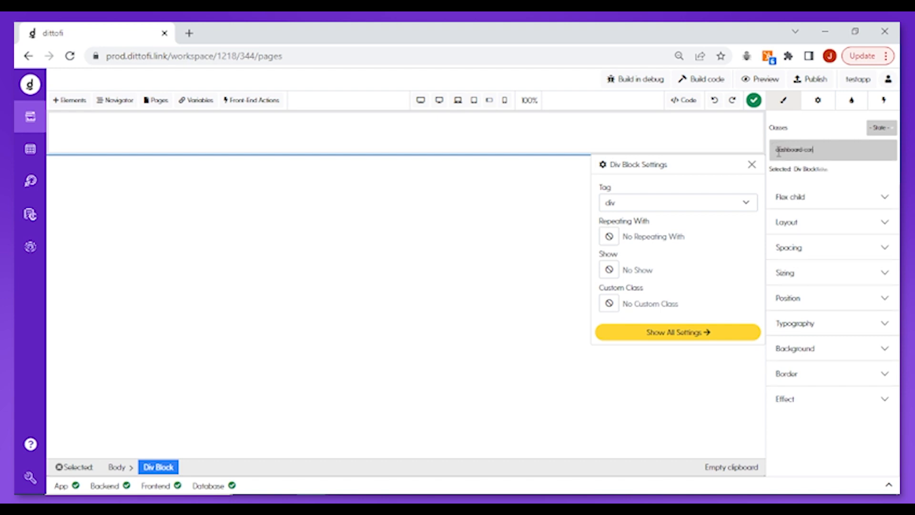
text(dashboard-container)
key(Return)
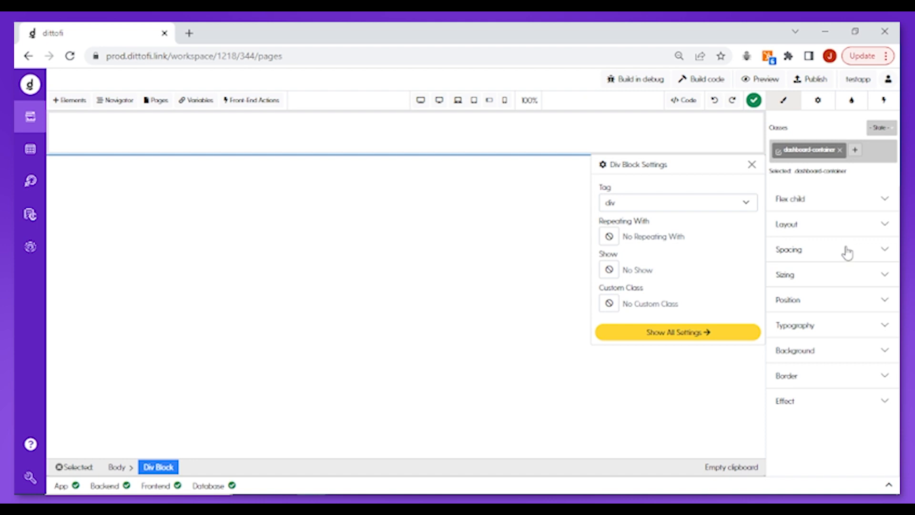
Set the height of the dashboard-container block to 100 vh
click(837, 276)
click(813, 301)
click(813, 320)
key(BackSpace)
text(100)
click(863, 320)
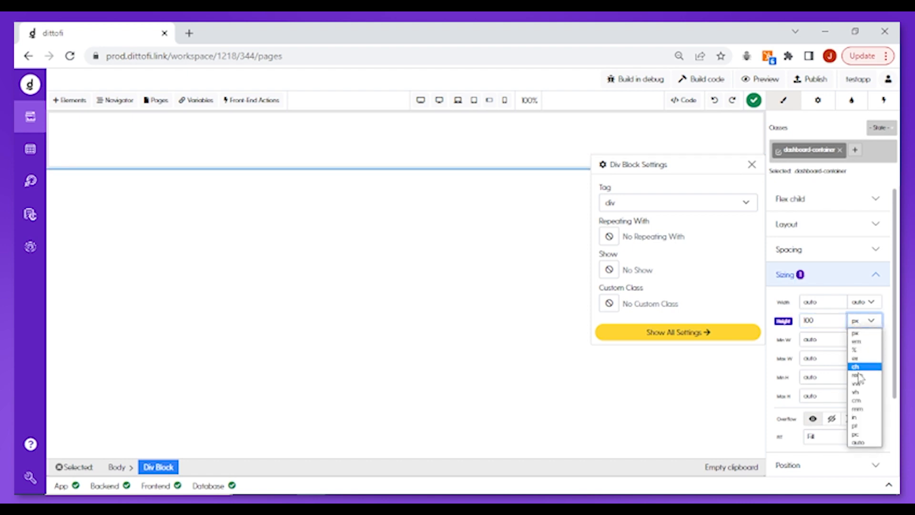
click(857, 392)
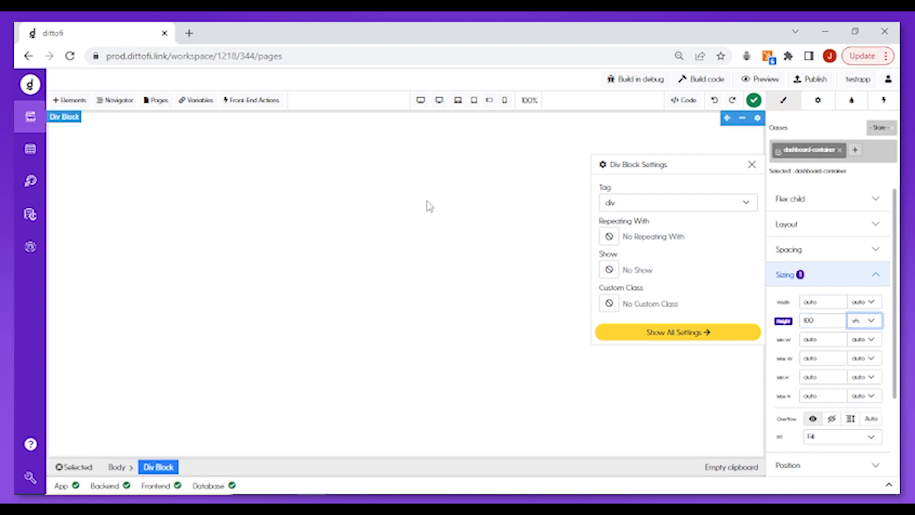
Change the display layout of the dashboard-container block to flex
click(436, 376)
click(824, 227)
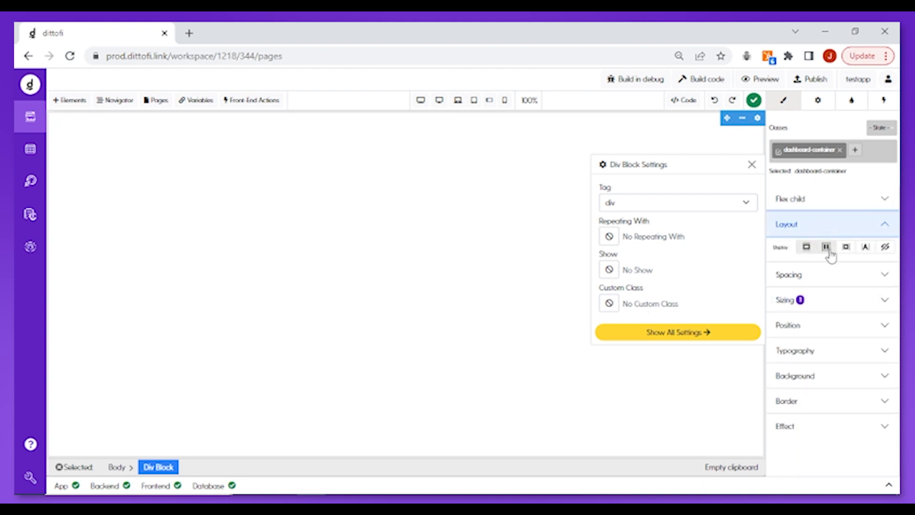
click(829, 251)
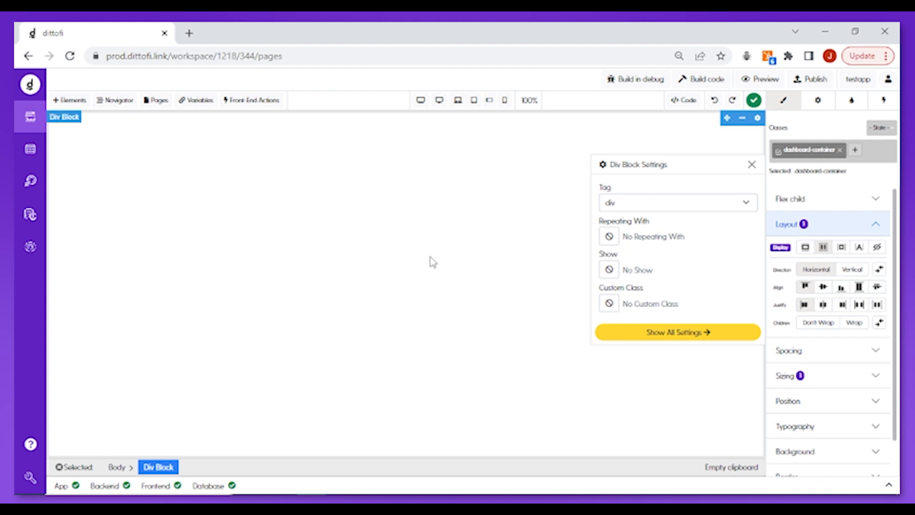
Search the elements for "div block" and place a Div Block inside the dashboard container
click(85, 105)
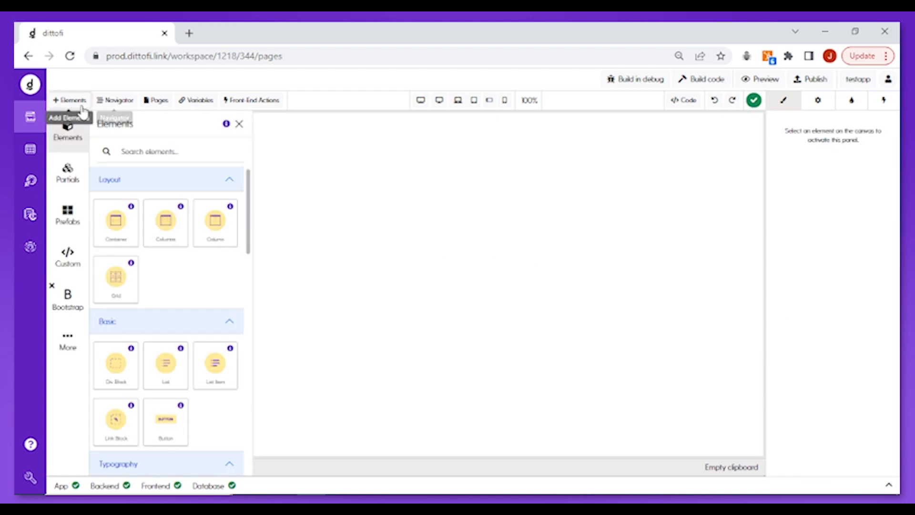
click(157, 148)
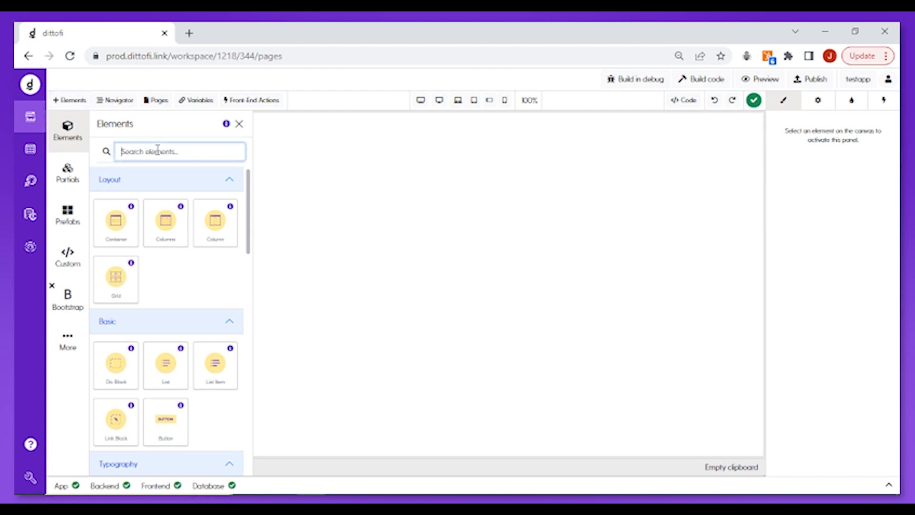
text(d)
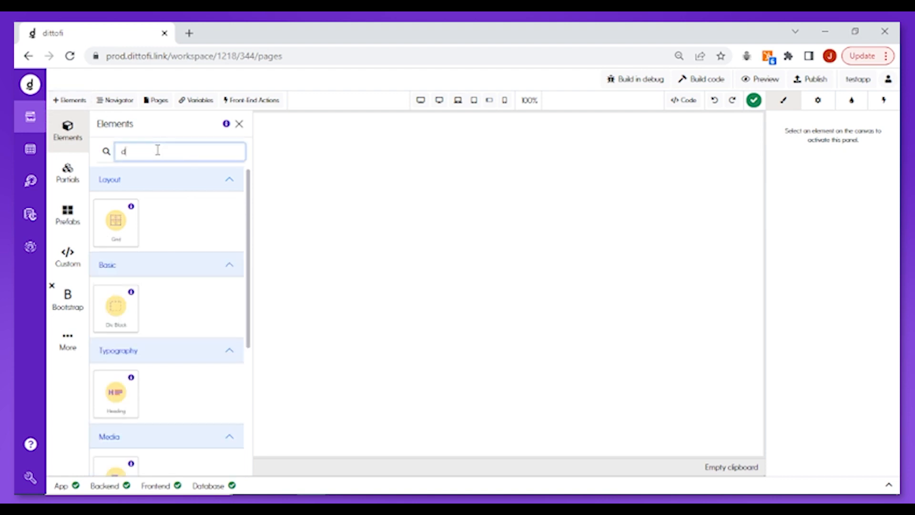
text(iv block)
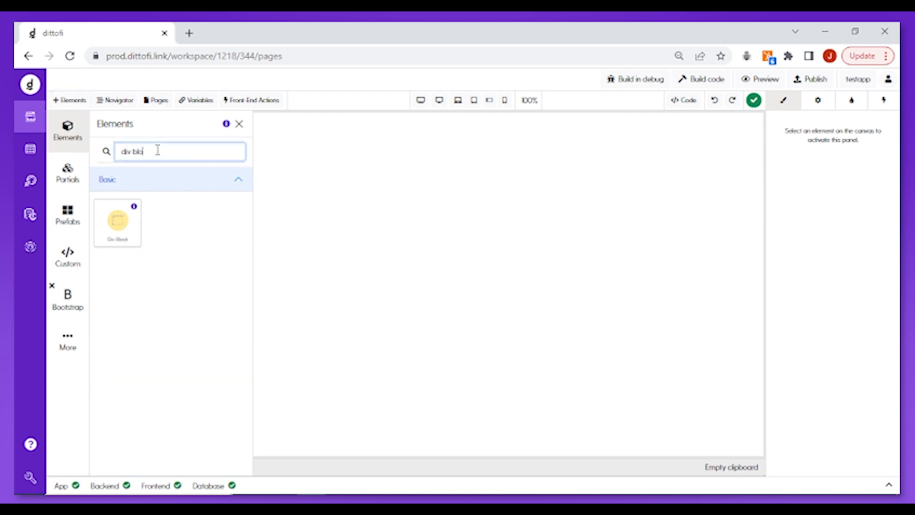
drag(118, 223, 323, 202)
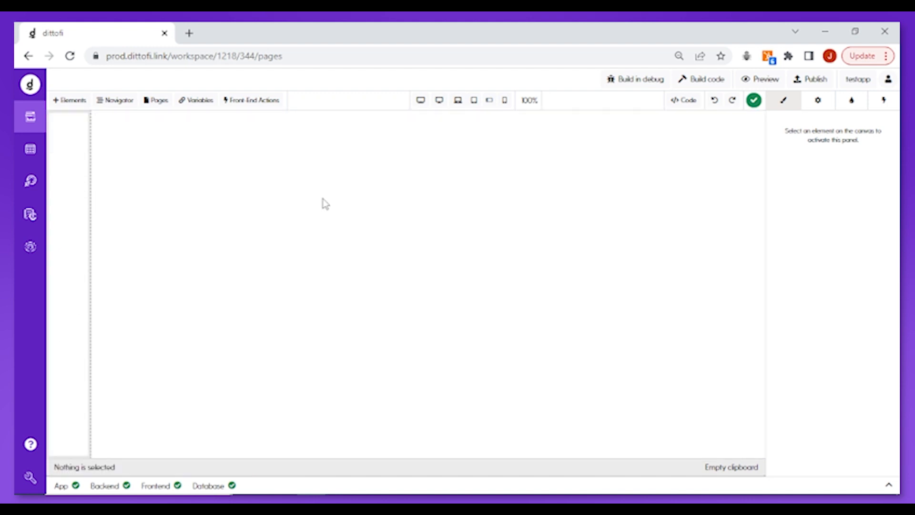
click(61, 238)
Add a second Div Block inside the dashboard container, beside the first nested one
click(338, 231)
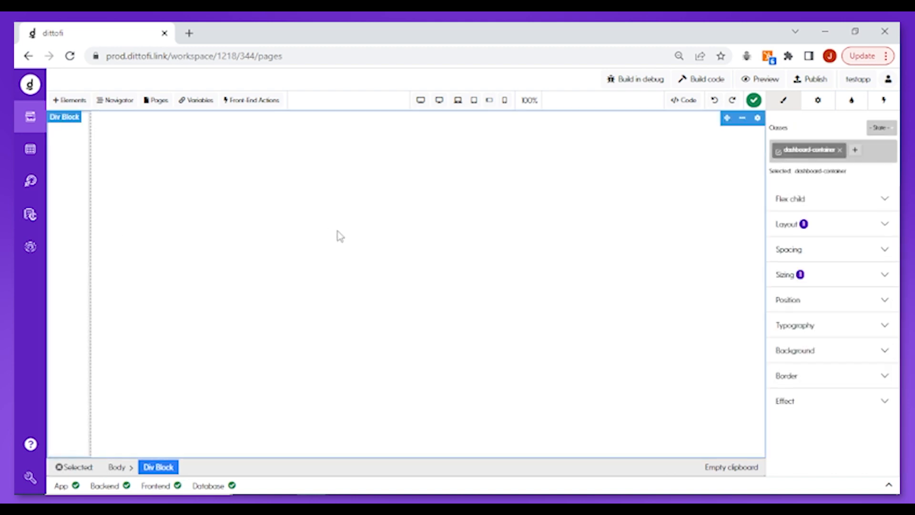
click(69, 100)
click(151, 149)
text(div)
drag(114, 227, 385, 224)
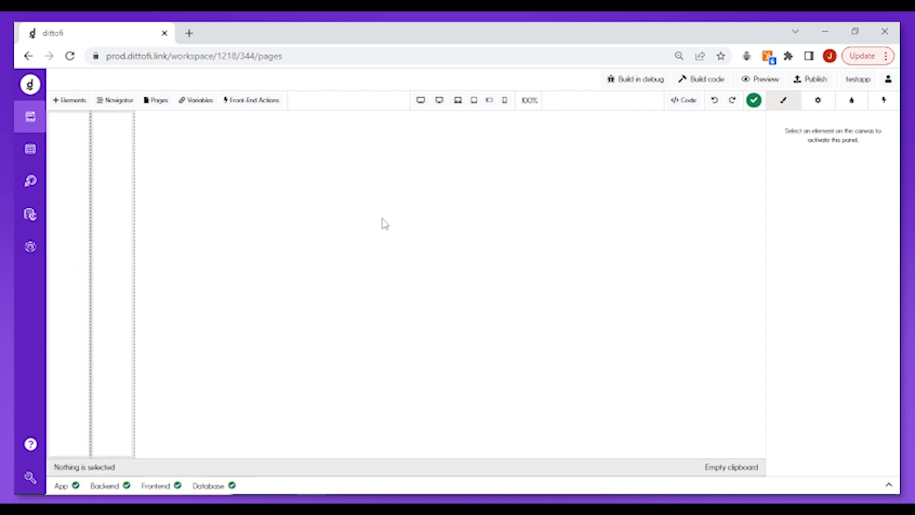
Give the second nested Div Block the class dashboard-body and set its flex child sizing to grow and fill the free width
double_click(129, 240)
click(209, 122)
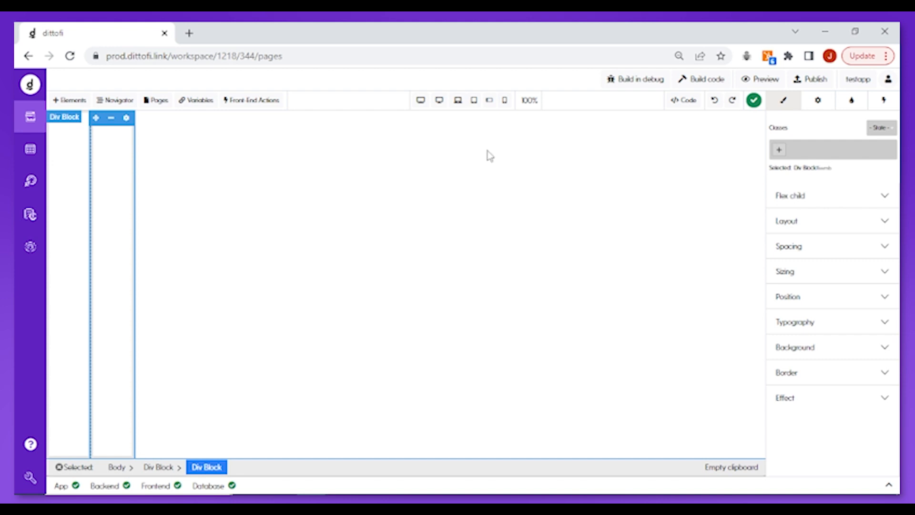
click(781, 150)
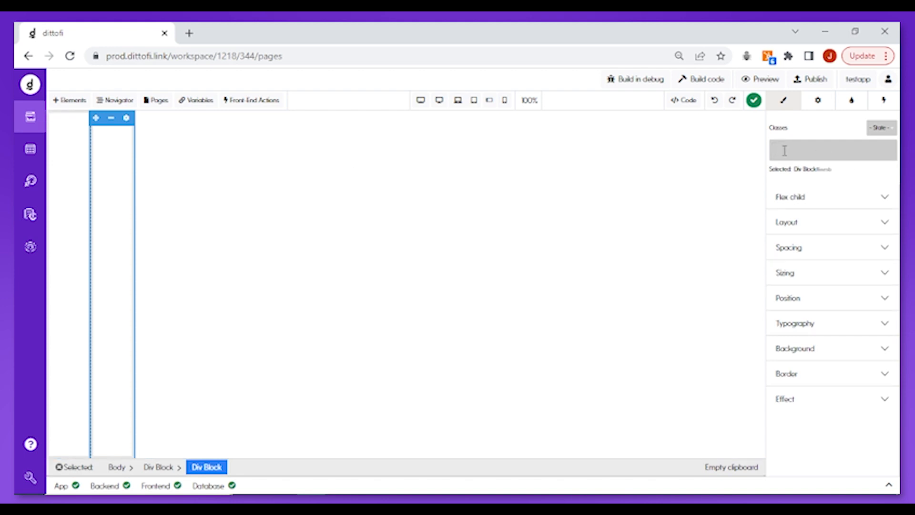
text(dashboard-body)
key(Return)
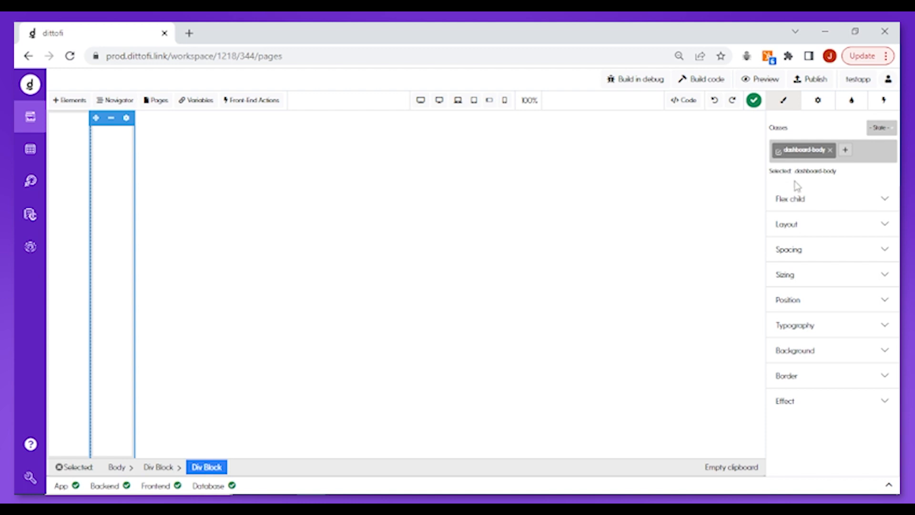
click(807, 204)
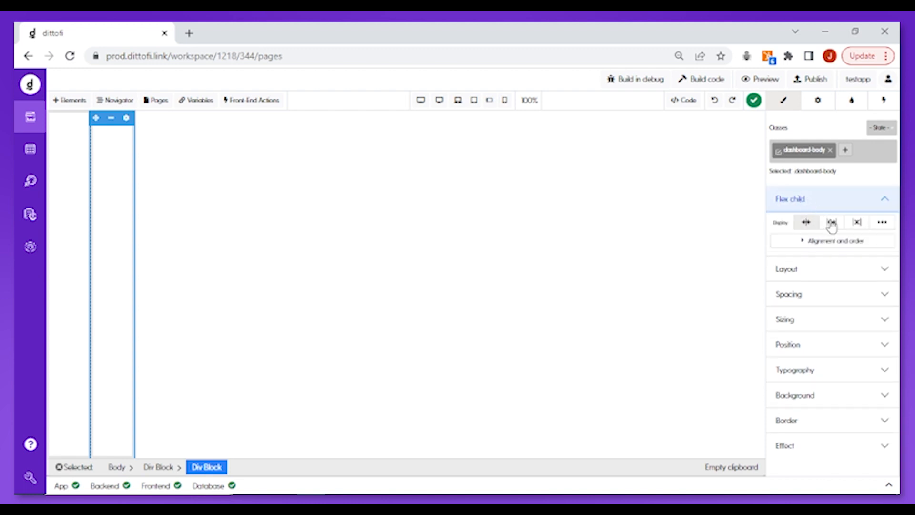
click(831, 223)
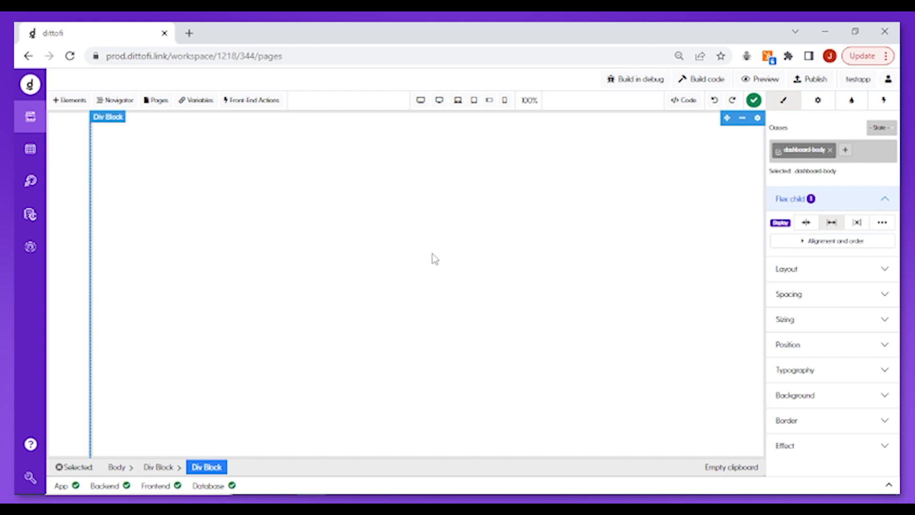
Give the first, narrow nested Div Block the class dashboard-sidbar
click(81, 267)
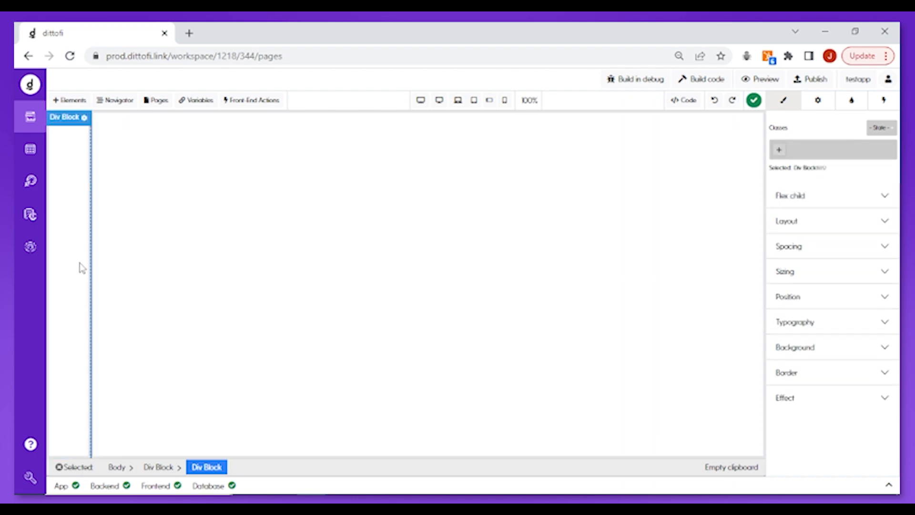
click(778, 150)
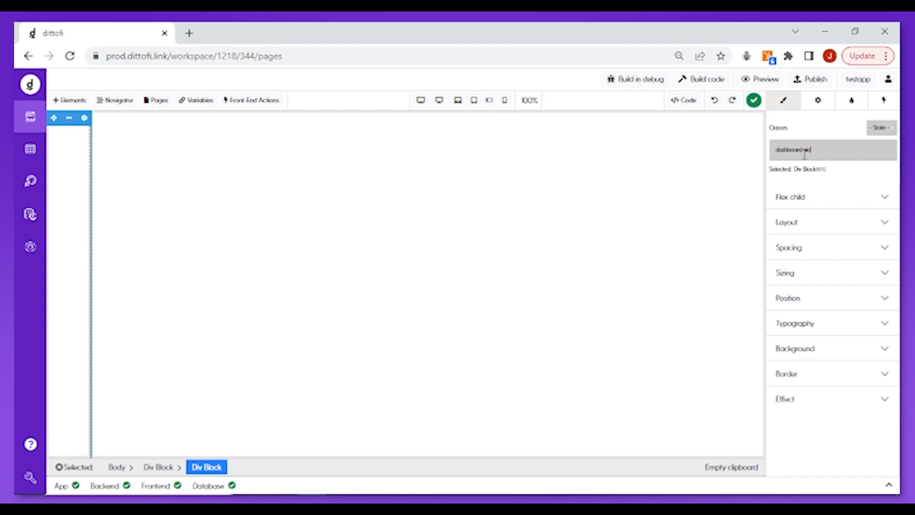
text(dashboard-sidbar)
key(Return)
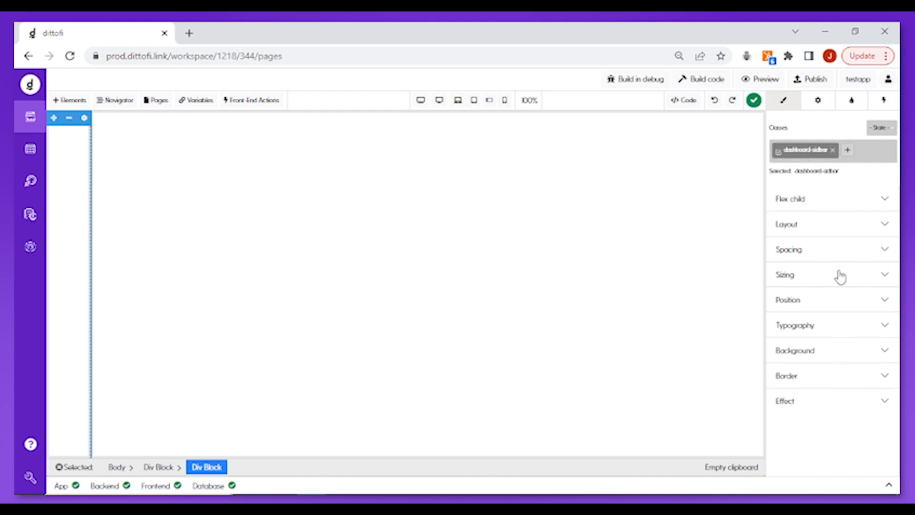
Set the width of the dashboard-sidbar block to 300 px
click(821, 275)
double_click(814, 302)
text(300)
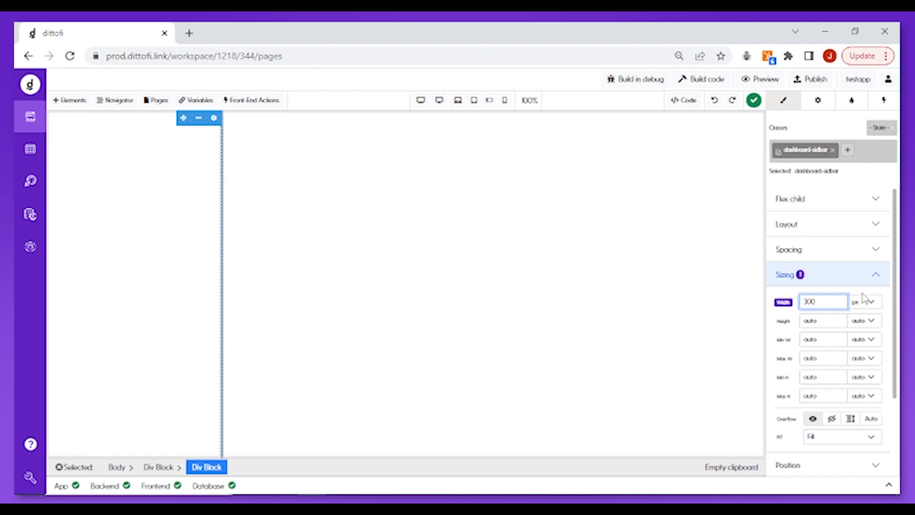
Set the background color of the dashboard-sidbar block to purple #9013fe, then select the dashboard-body block
scroll(837, 264, down, 2)
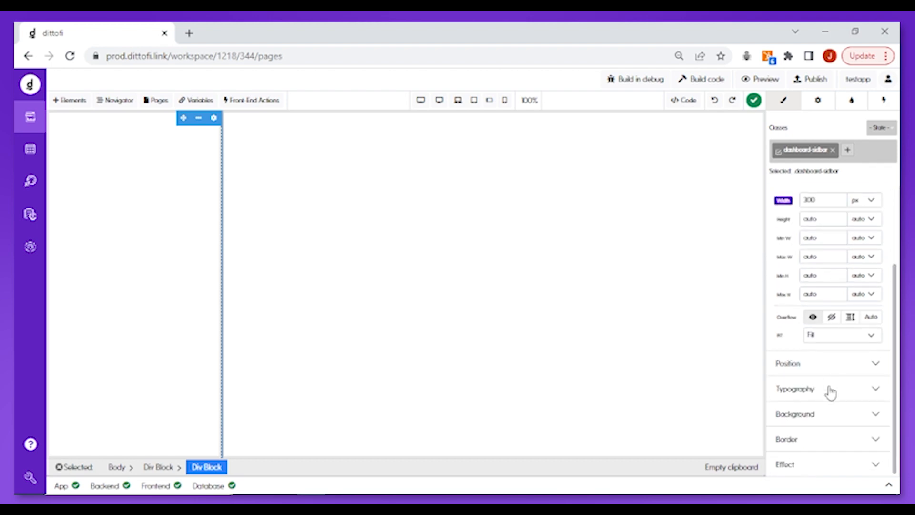
click(823, 414)
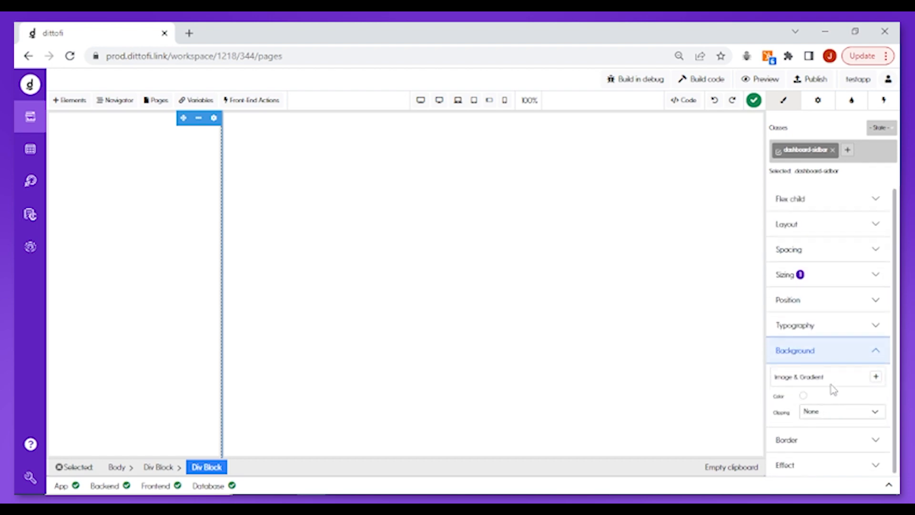
click(803, 396)
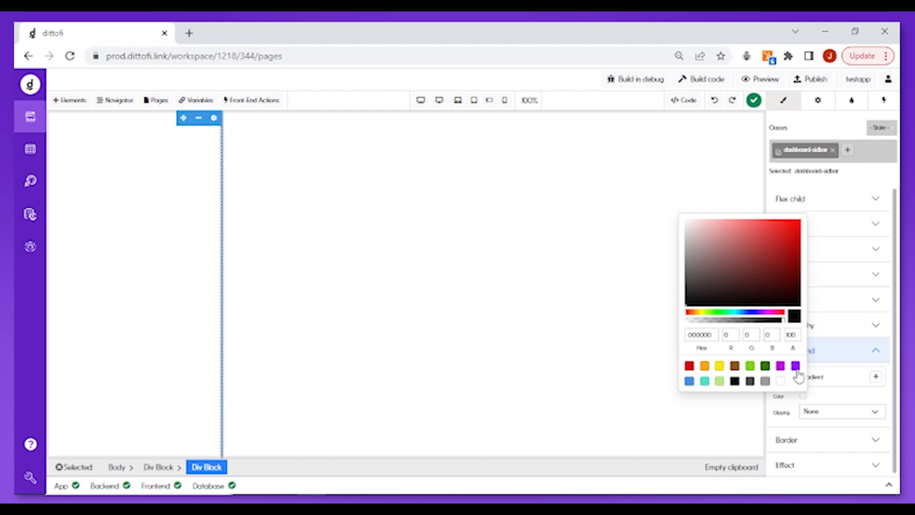
click(795, 366)
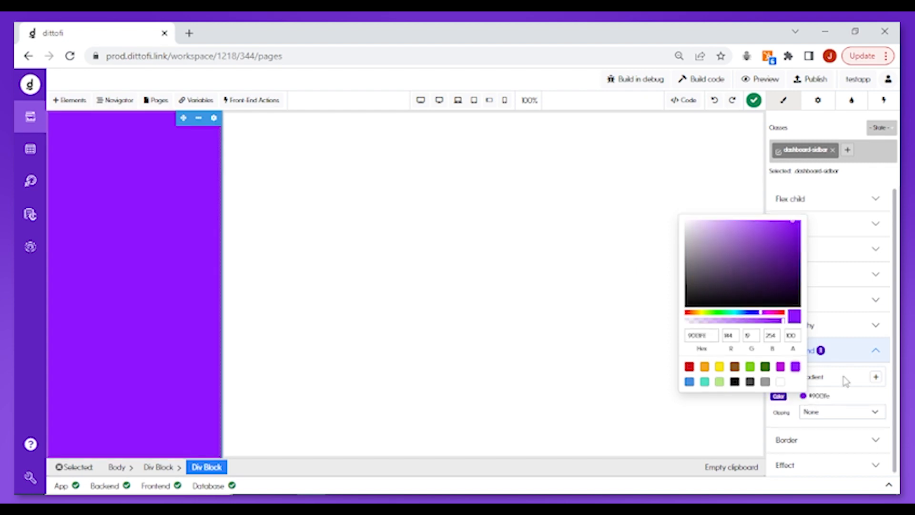
click(870, 398)
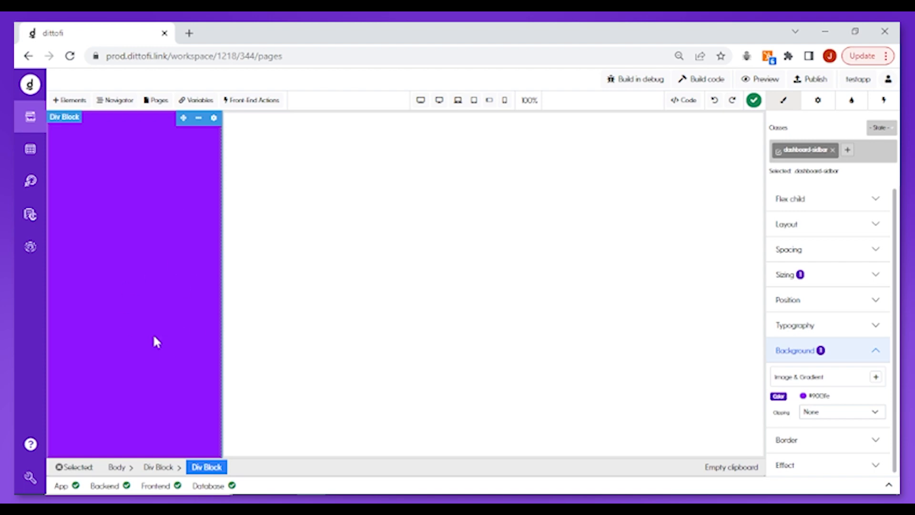
click(375, 296)
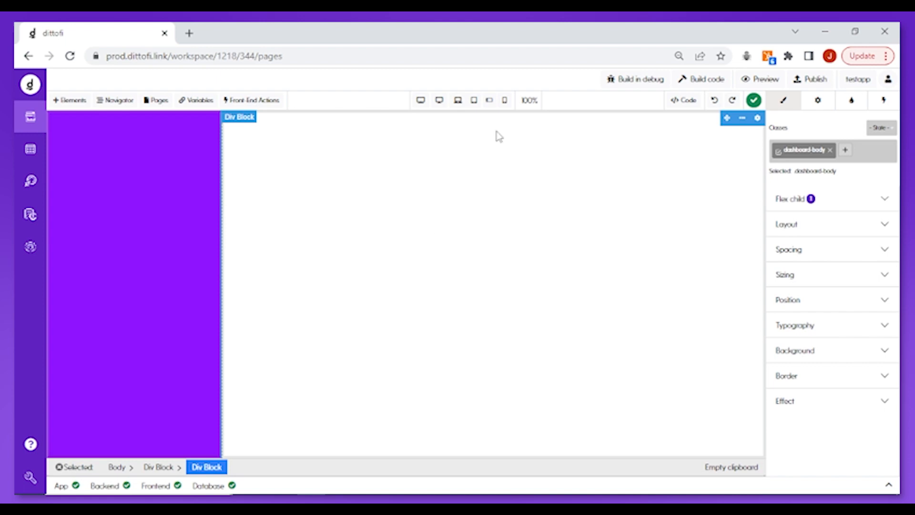
For the mobile portrait breakpoint, set the dashboard-container block's display to flex with vertical direction
click(504, 106)
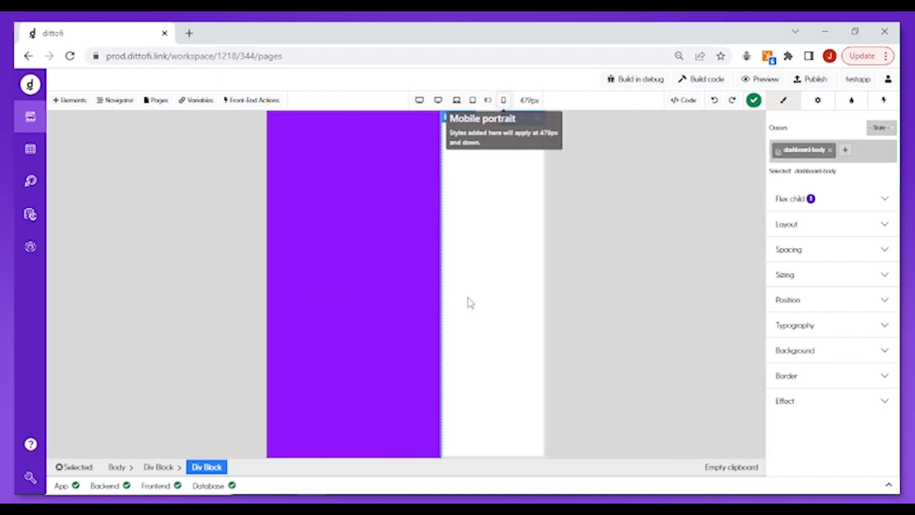
click(403, 301)
click(506, 285)
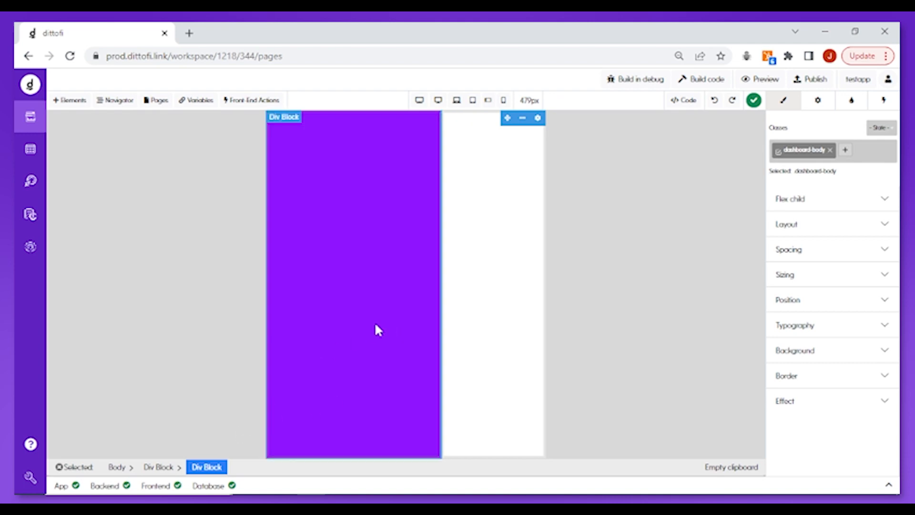
click(384, 310)
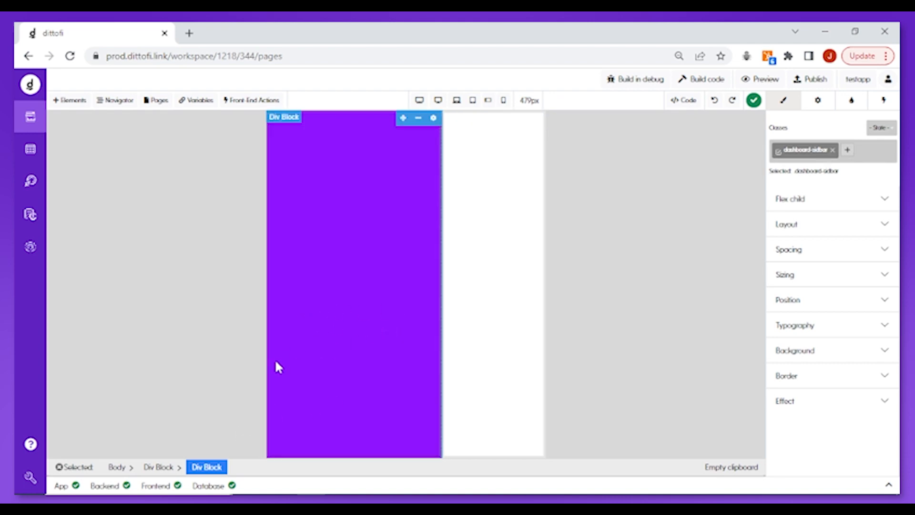
click(169, 468)
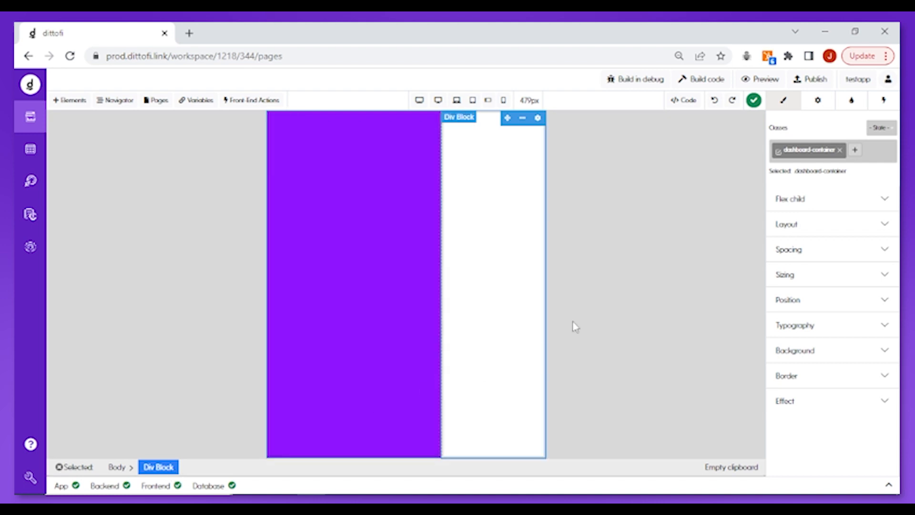
click(794, 230)
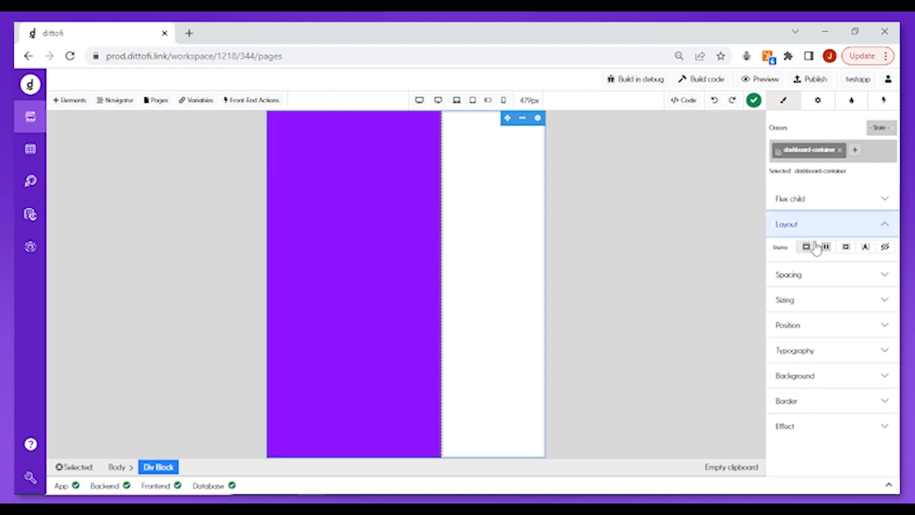
click(825, 248)
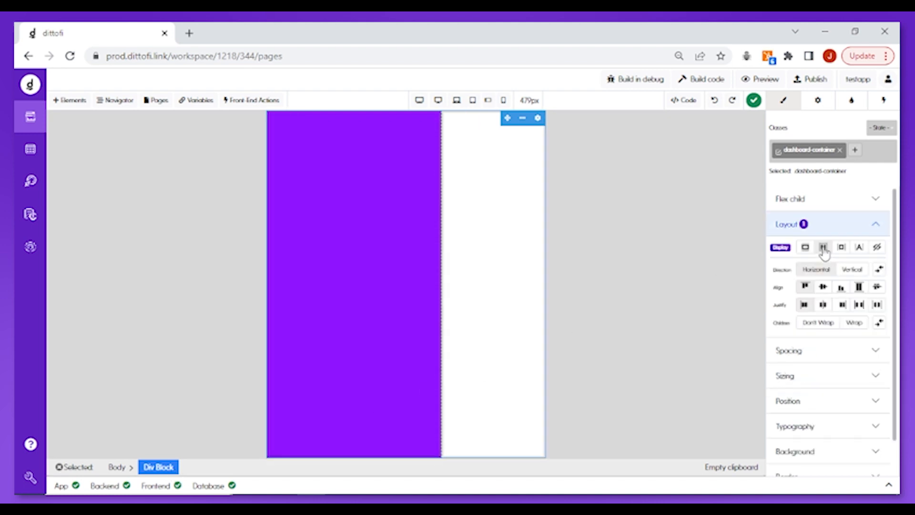
click(846, 271)
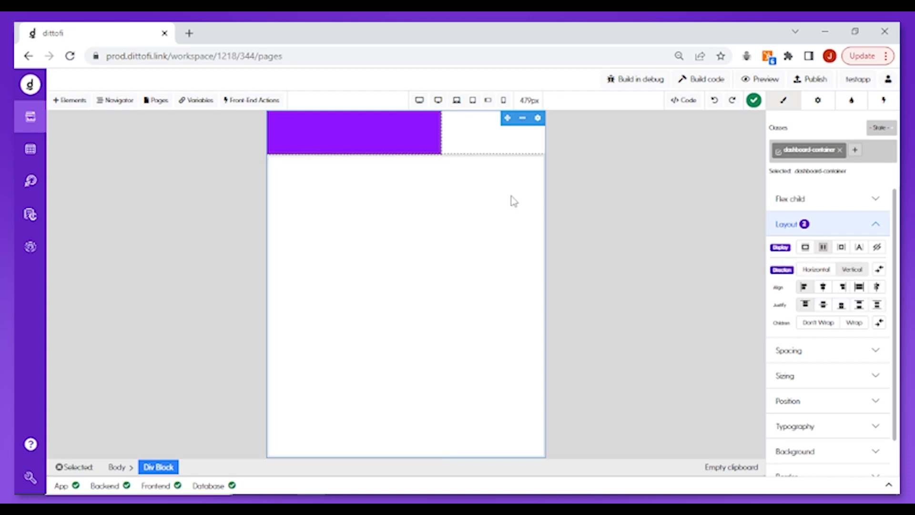
Set the width of the dashboard-sidbar block to auto for the mobile portrait breakpoint
click(425, 151)
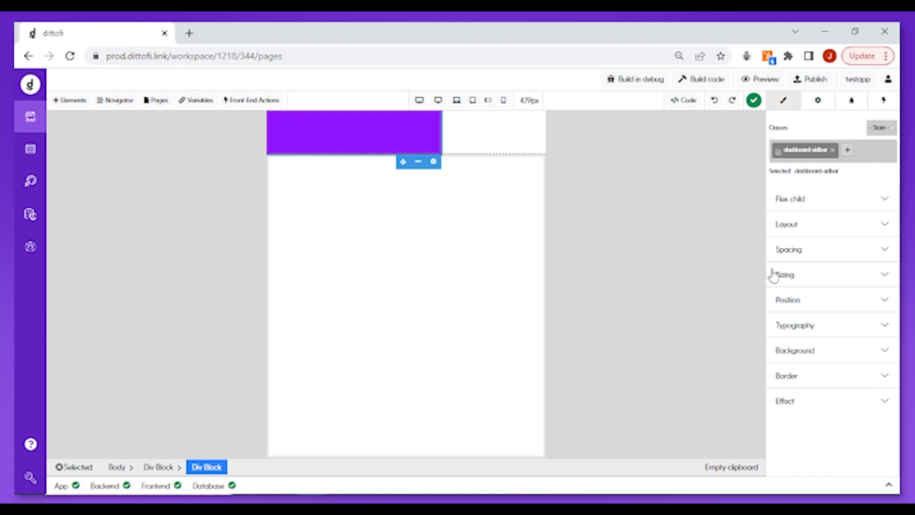
click(852, 275)
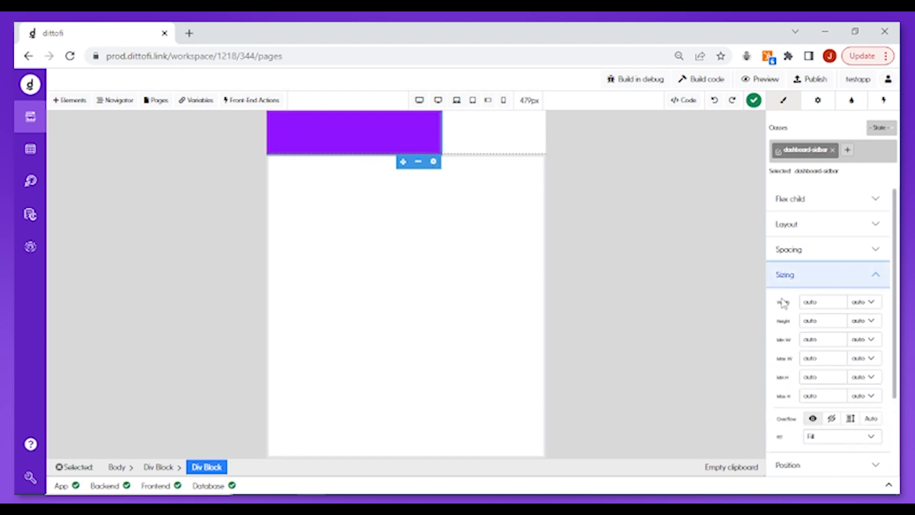
click(861, 302)
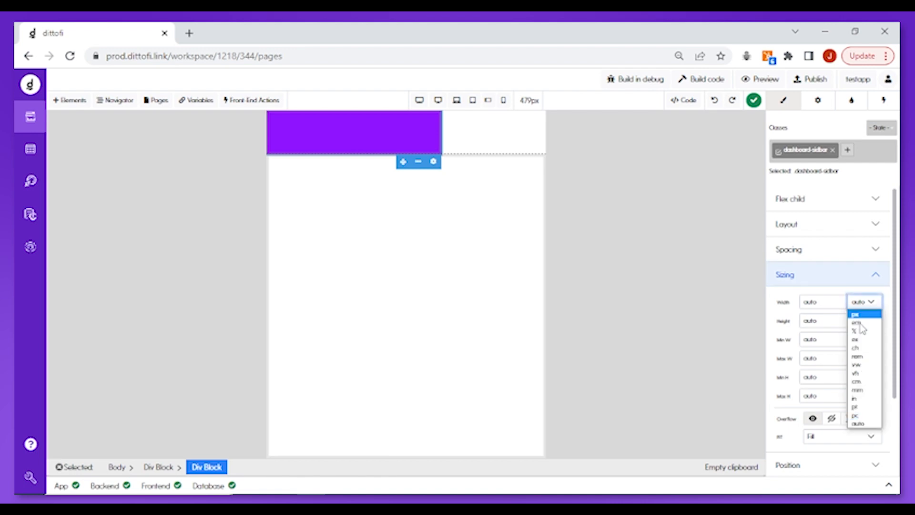
click(858, 416)
click(873, 301)
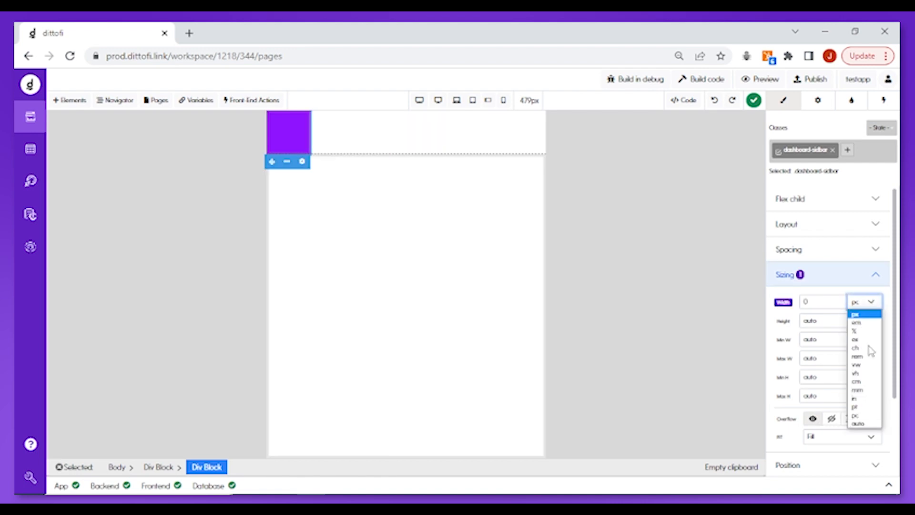
click(857, 423)
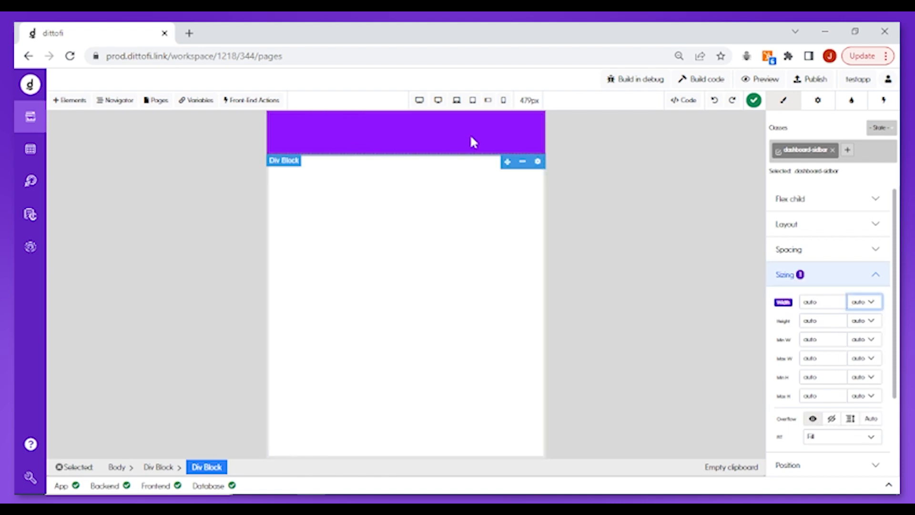
Compare the sidebar and body layout at the 100% width breakpoint with the mobile portrait breakpoint
click(451, 312)
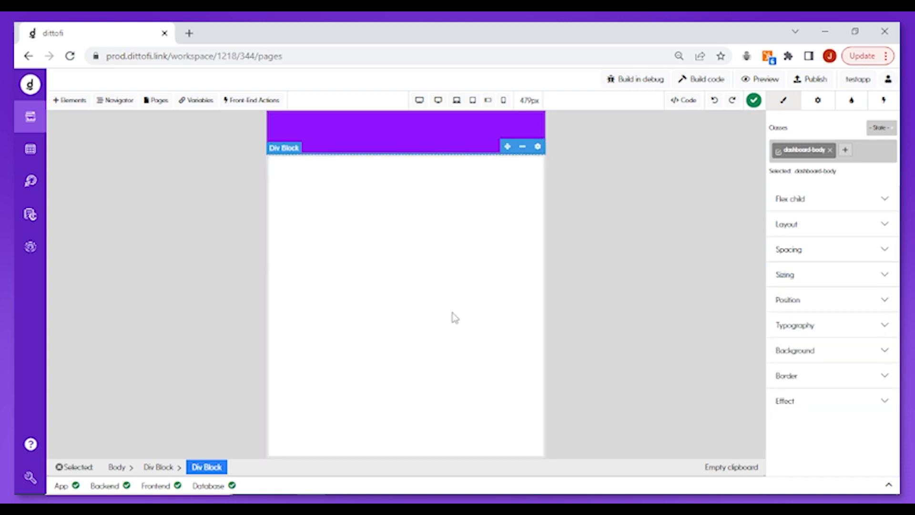
click(456, 104)
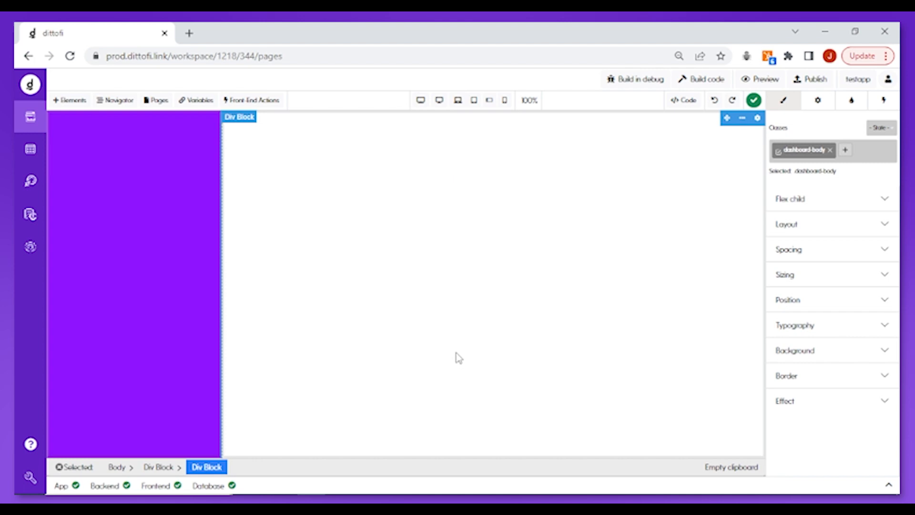
click(150, 265)
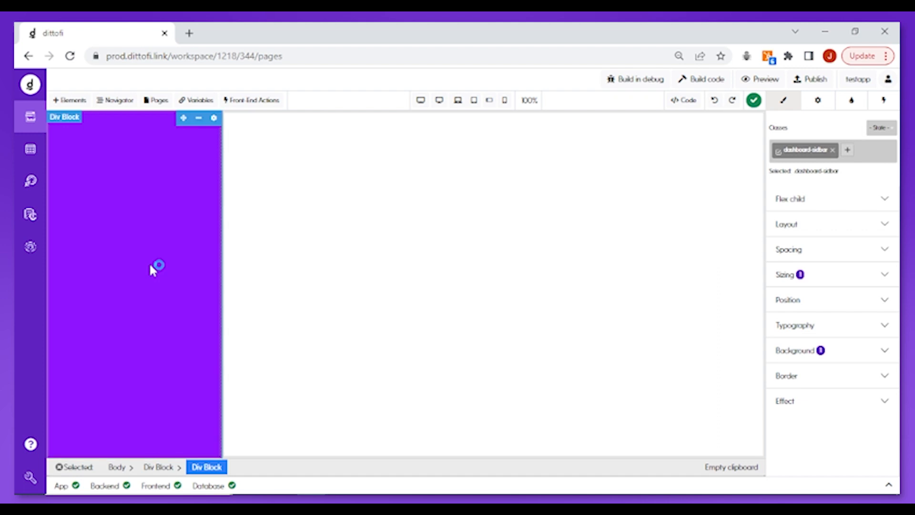
click(380, 284)
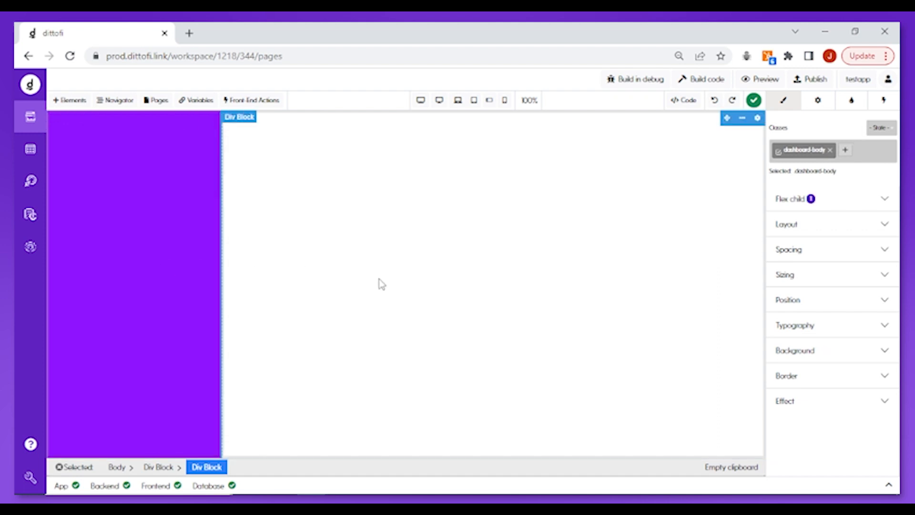
click(504, 101)
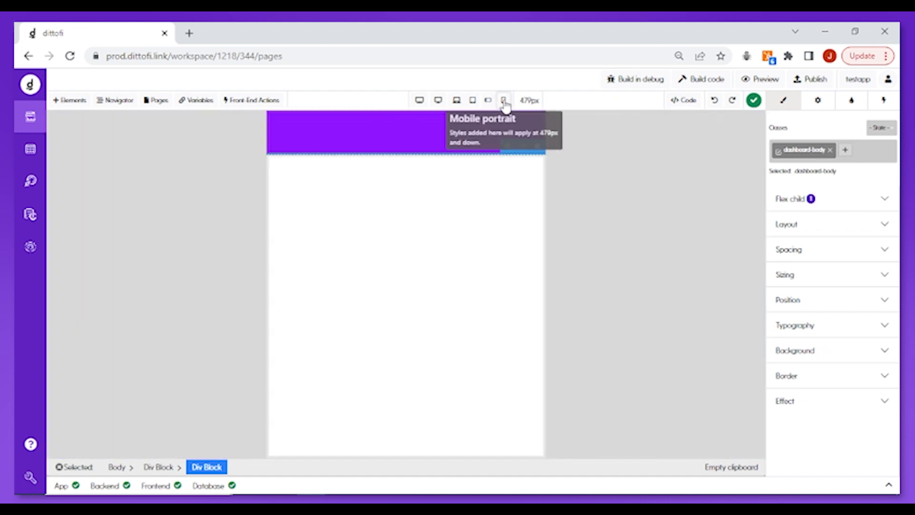